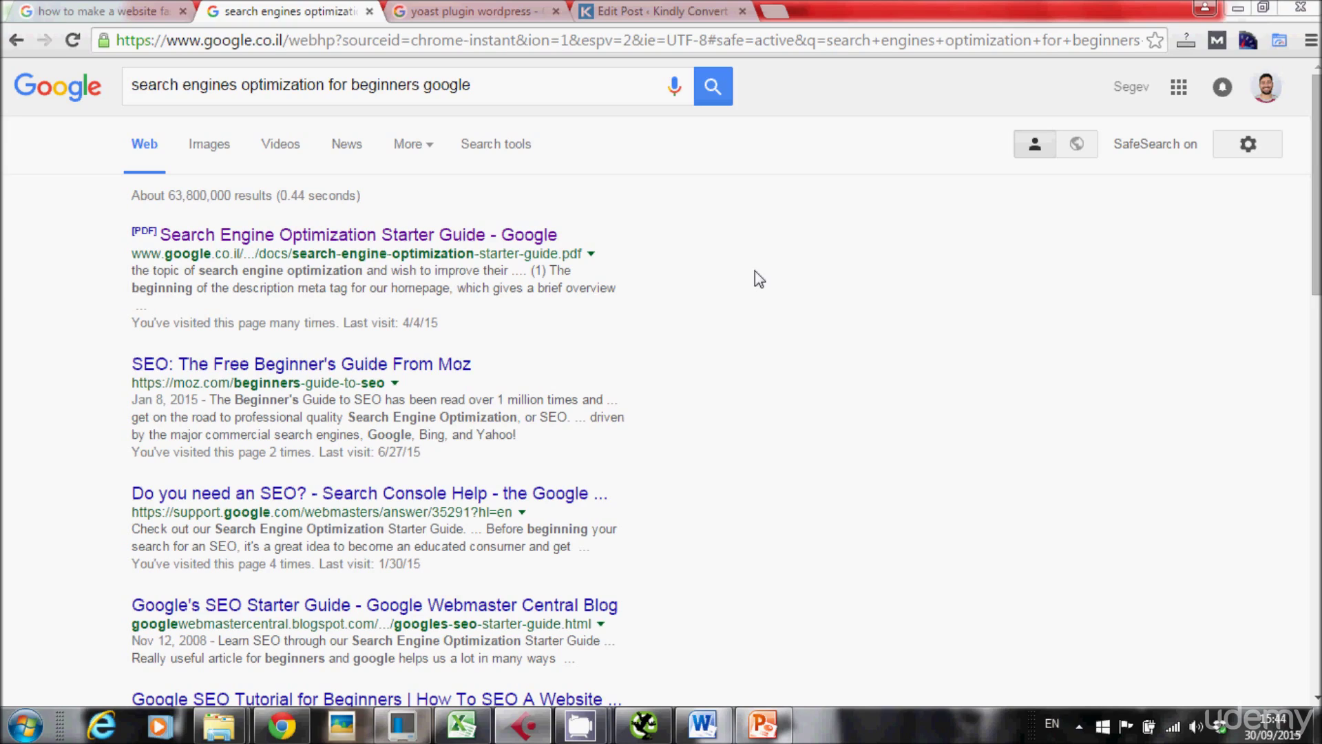
From the 'how to make a website faster' results, open the Google Developers 'Make the Web Faster' page.
{"action": "left_click", "coordinate": [102, 13]}
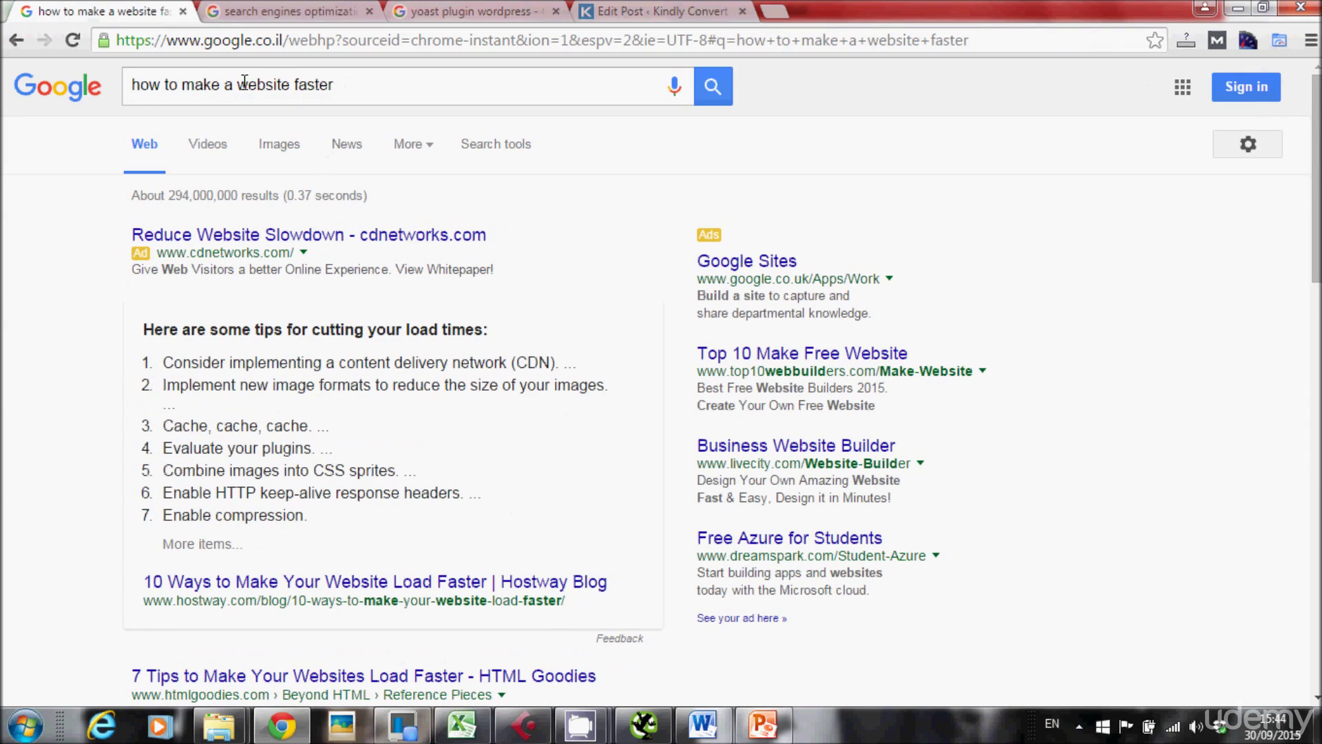
{"action": "scroll", "coordinate": [22, 391], "scroll_direction": "down", "scroll_amount": 5}
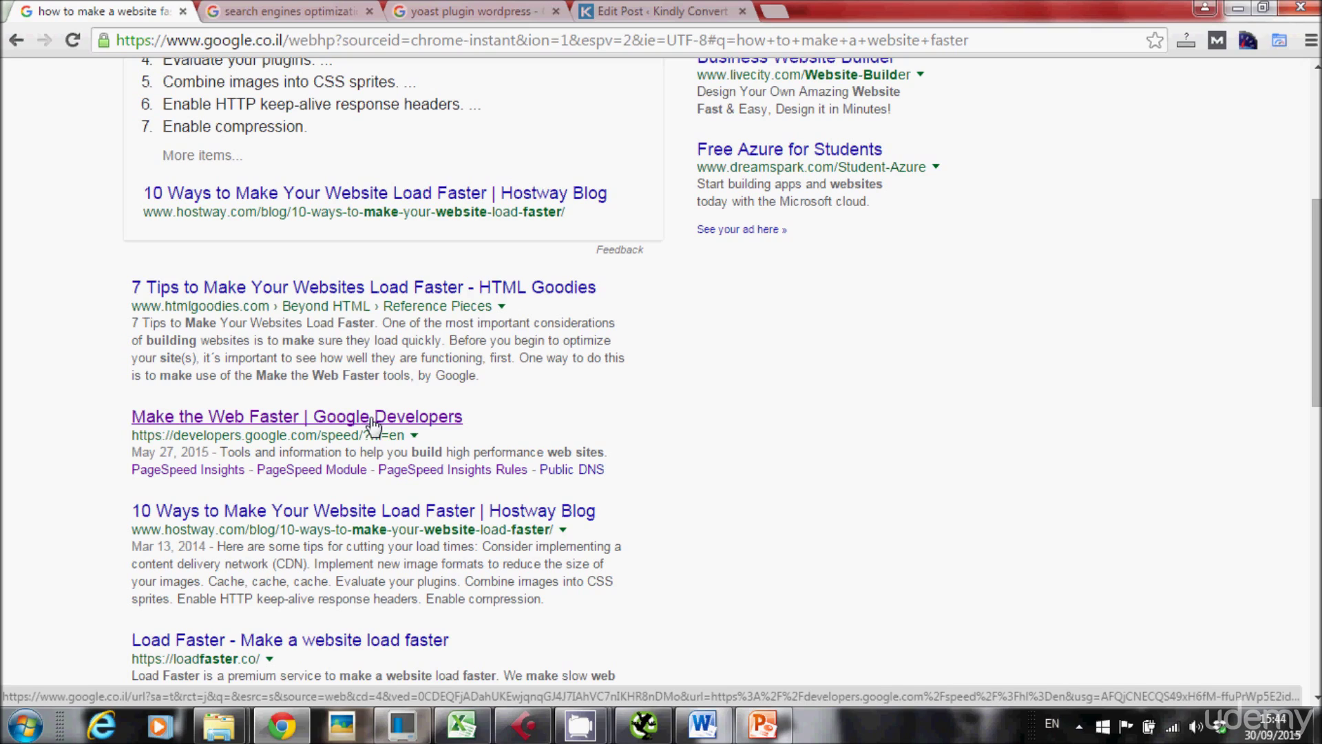
{"action": "left_click", "coordinate": [373, 419]}
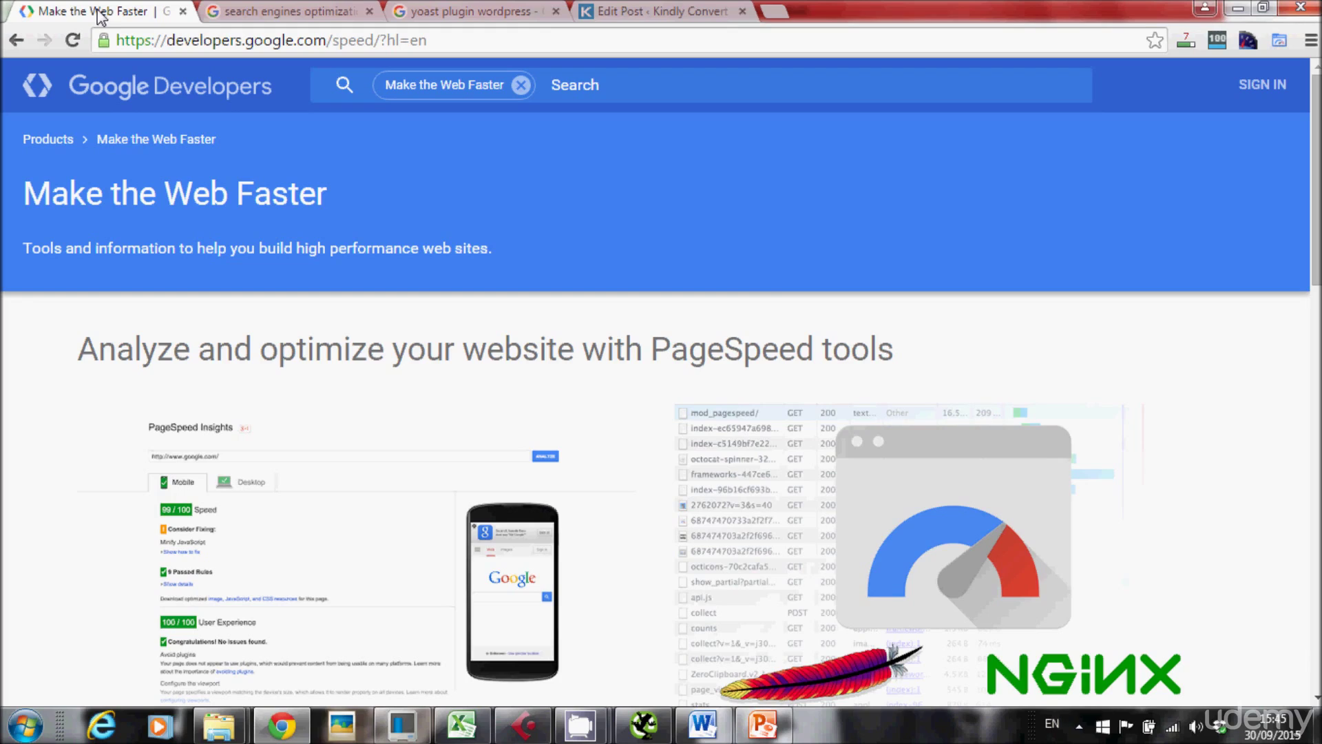
Bring up the page's context menu to view its source.
{"action": "right_click", "coordinate": [39, 358]}
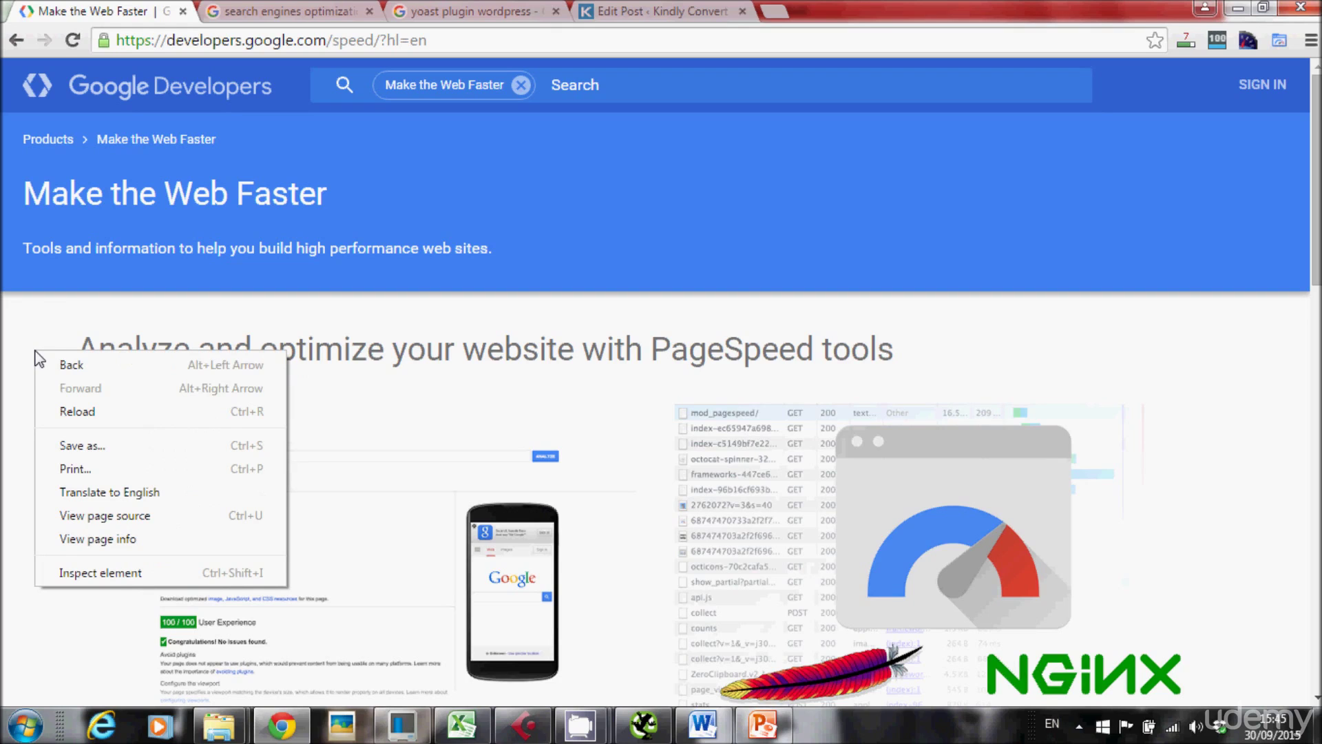
{"action": "left_click", "coordinate": [167, 515]}
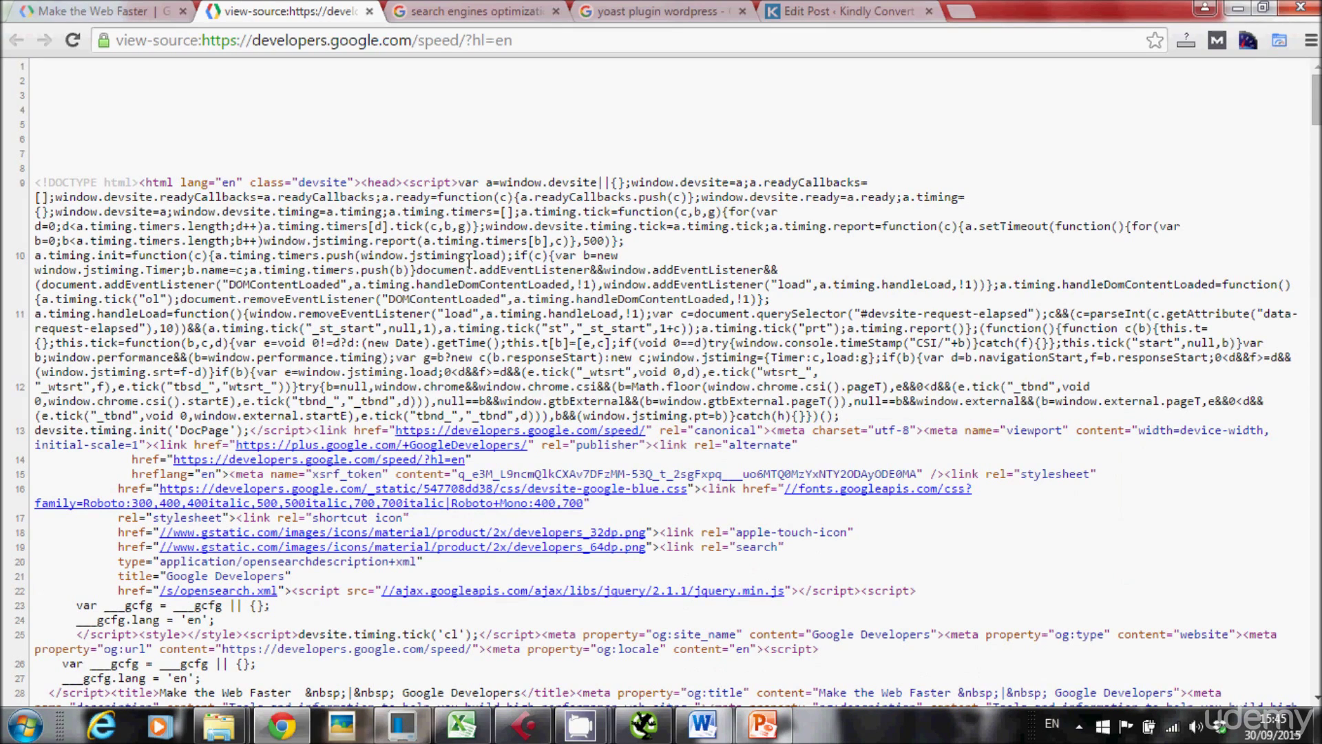
{"action": "key", "text": "ctrl+f"}
{"action": "type", "text": "<title"}
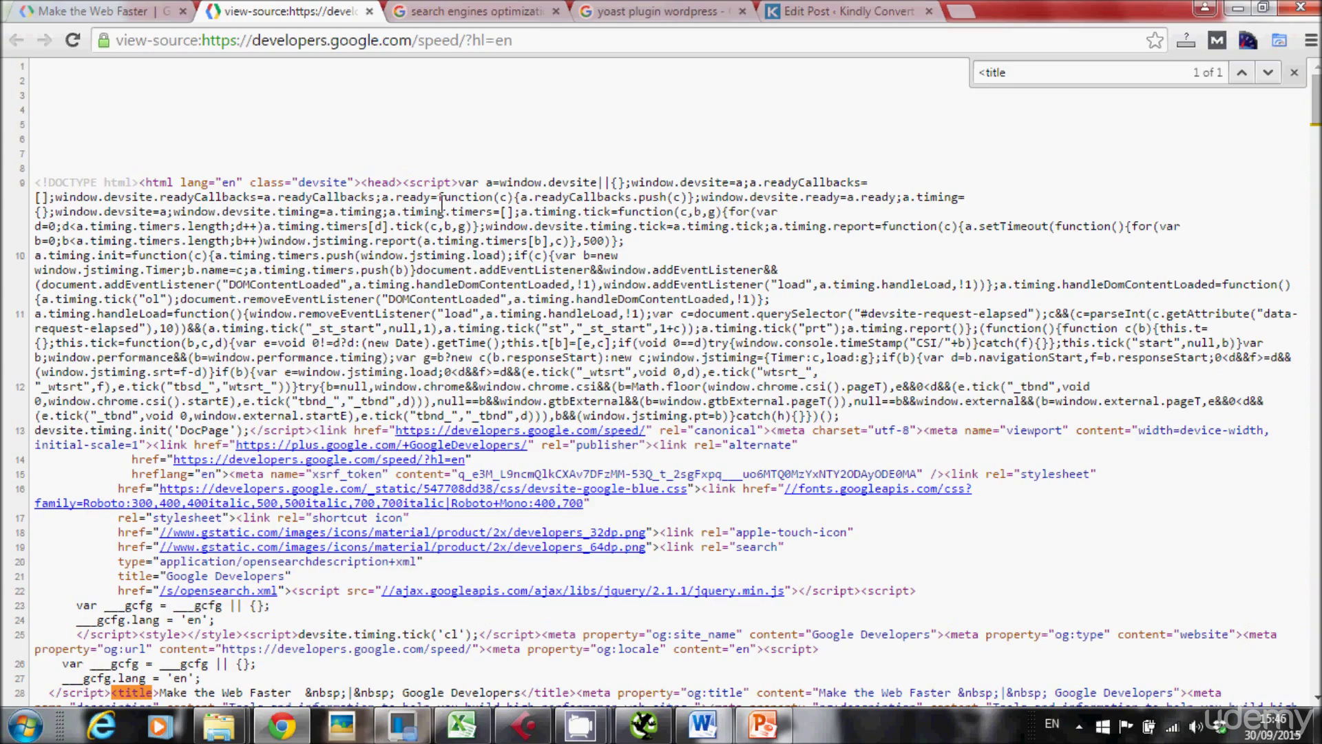
{"action": "scroll", "coordinate": [324, 275], "scroll_direction": "down", "scroll_amount": 4}
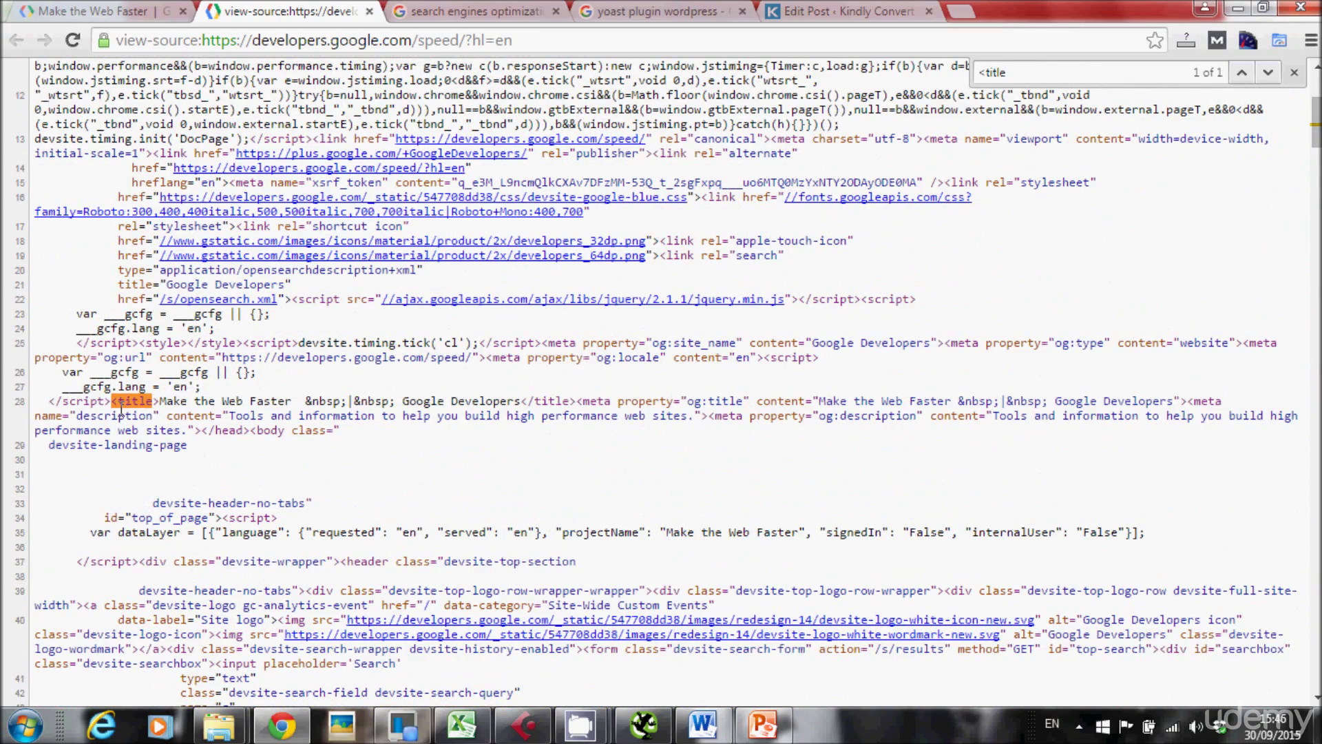
{"action": "key", "text": "Escape"}
{"action": "left_click_drag", "start_coordinate": [111, 401], "coordinate": [577, 402]}
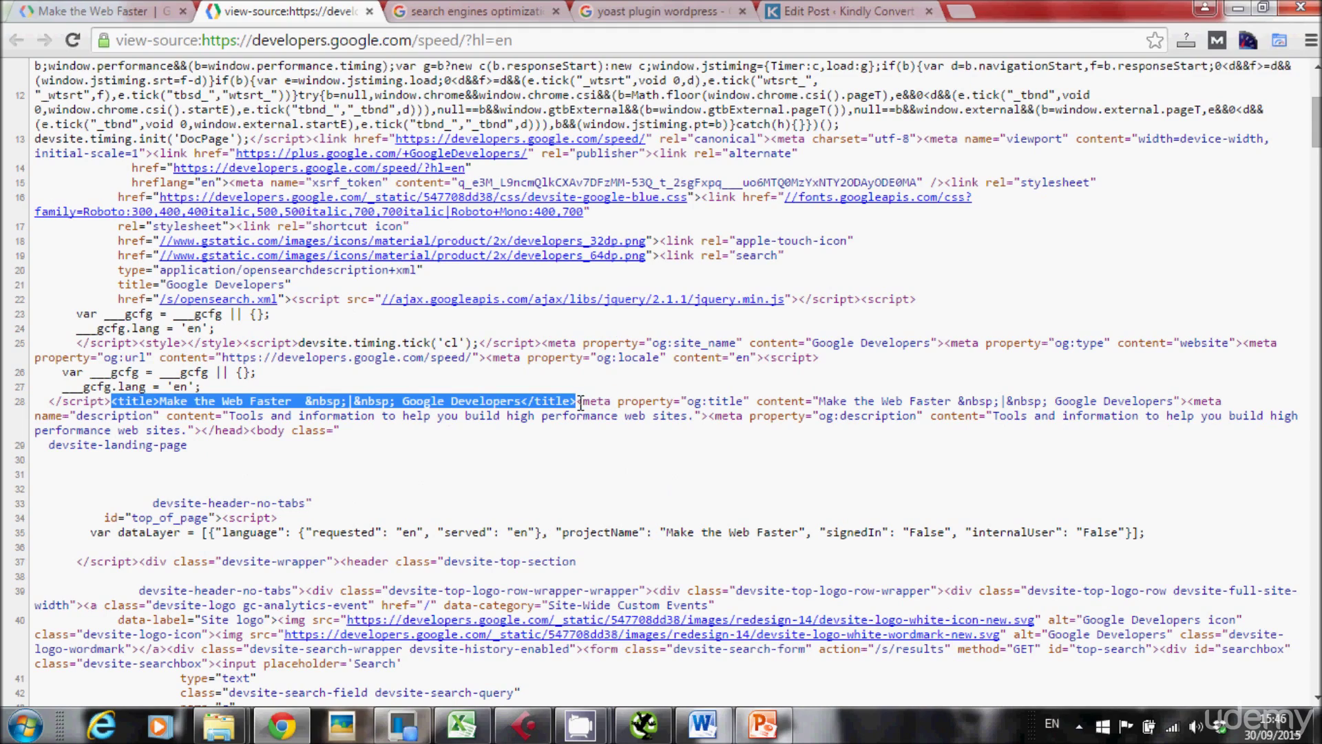
{"action": "left_click", "coordinate": [121, 402]}
{"action": "left_click_drag", "start_coordinate": [111, 402], "coordinate": [524, 402]}
{"action": "left_click", "coordinate": [174, 413]}
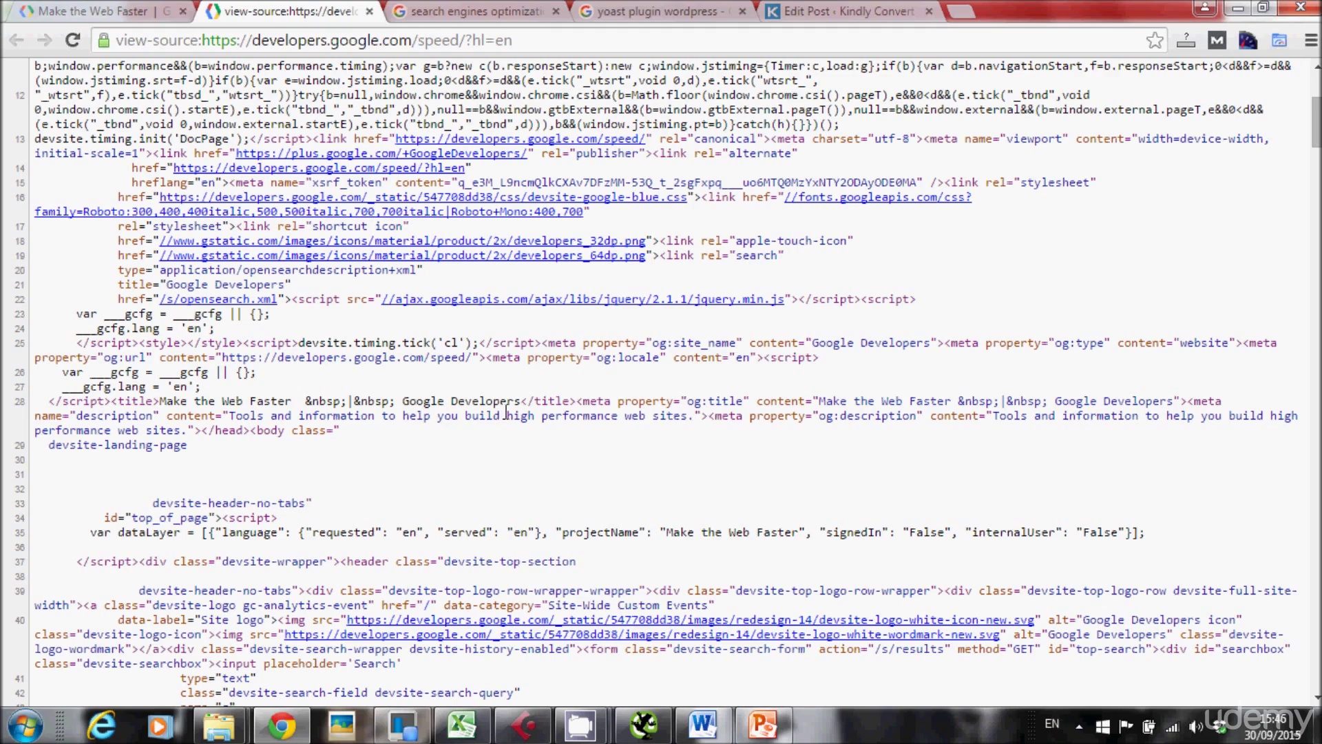
{"action": "left_click_drag", "start_coordinate": [528, 402], "coordinate": [576, 402]}
{"action": "left_click", "coordinate": [576, 402]}
{"action": "middle_click", "coordinate": [286, 15]}
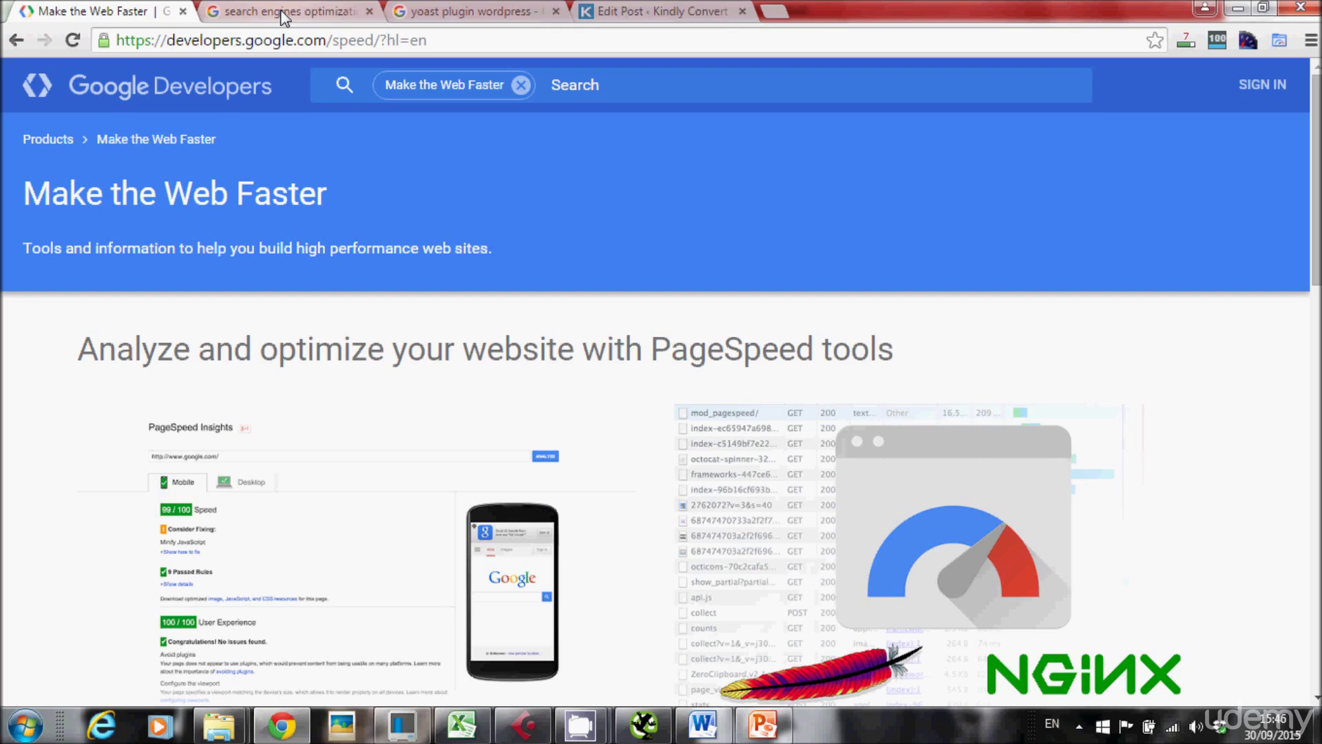
Return to the SEO-for-beginners results and open the Search Engine Optimization Starter Guide PDF.
{"action": "left_click", "coordinate": [284, 15]}
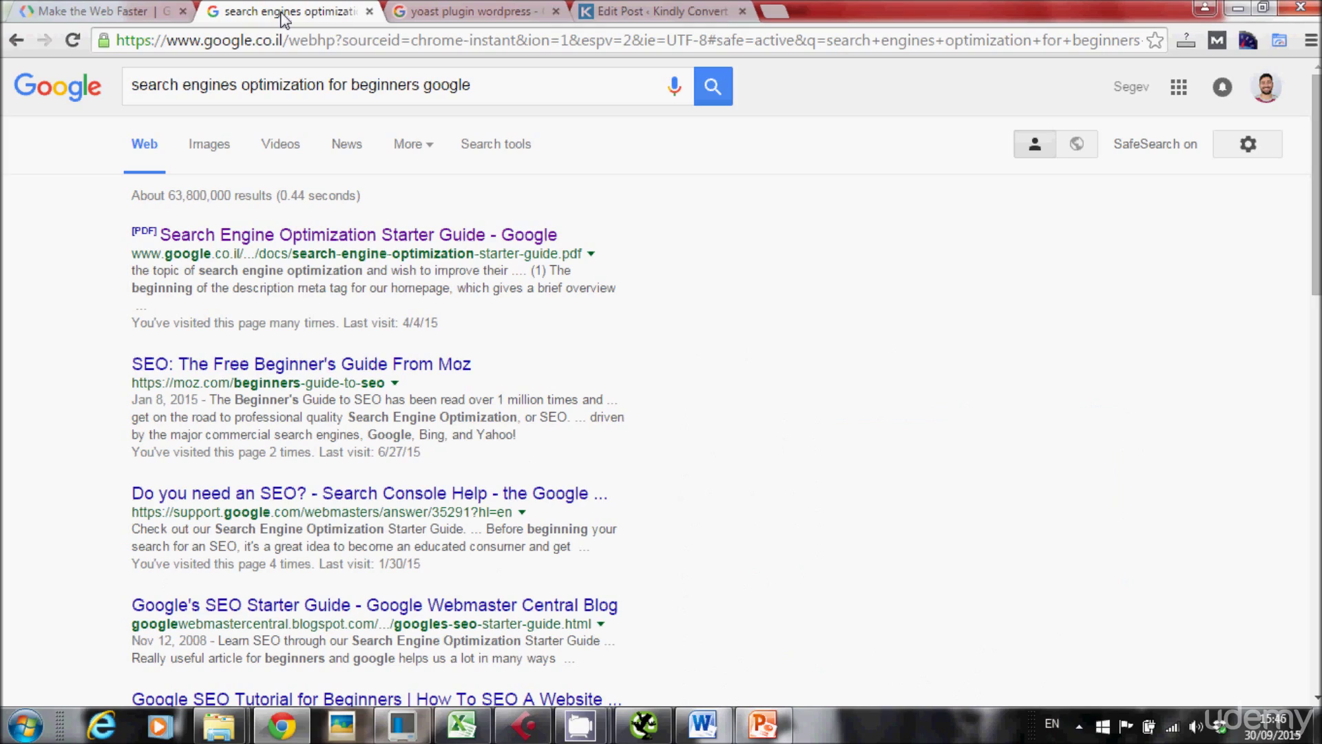
{"action": "left_click", "coordinate": [135, 85]}
{"action": "left_click", "coordinate": [247, 247]}
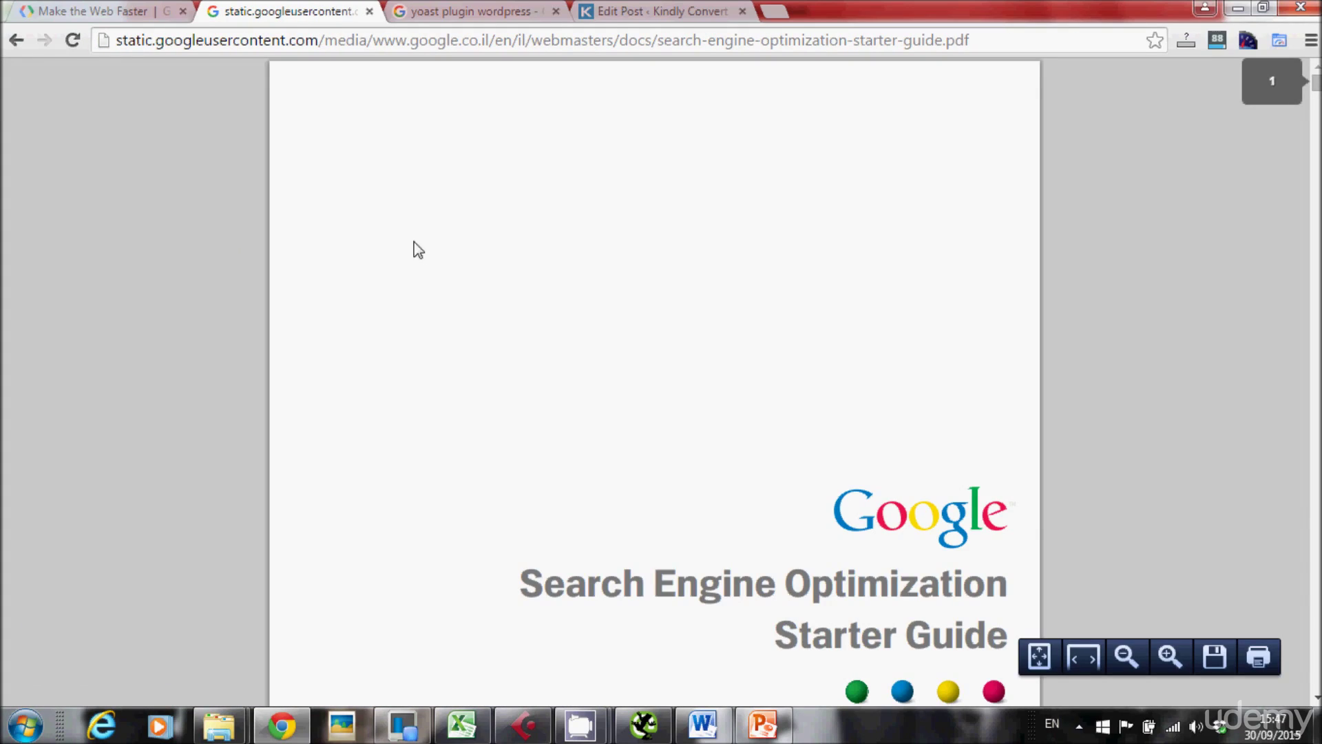
Zoom the Starter Guide PDF to 125% and scroll from 'Create unique, accurate page titles' to Best Practices.
{"action": "left_click_drag", "start_coordinate": [1315, 88], "coordinate": [1315, 142]}
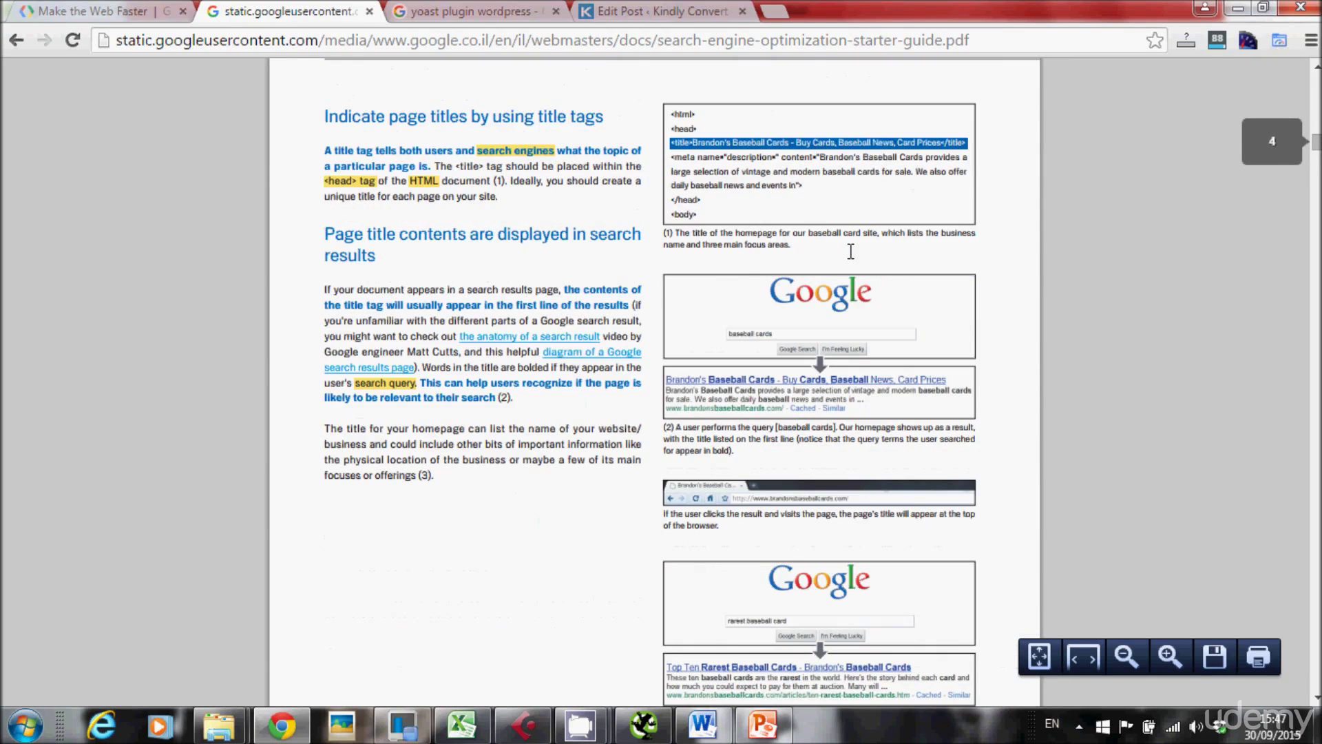
{"action": "scroll", "coordinate": [696, 263], "scroll_direction": "up", "scroll_amount": 4}
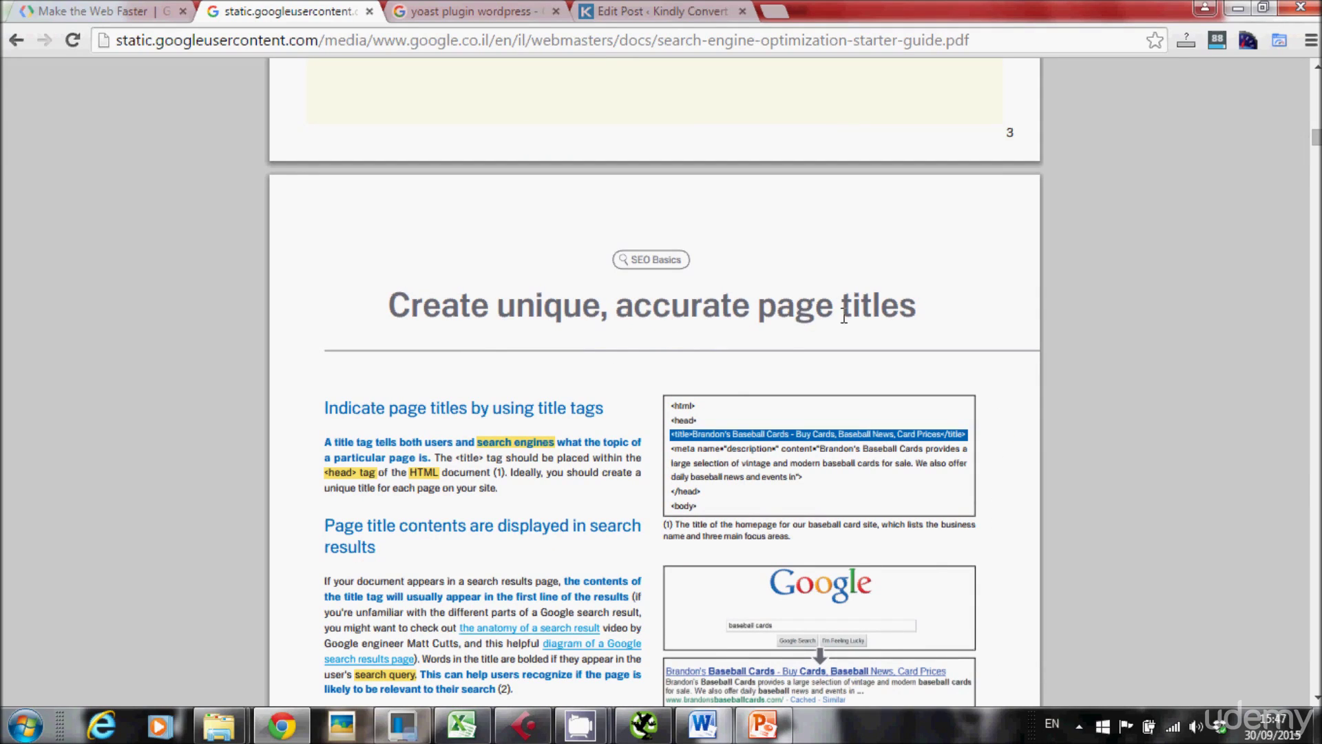
{"action": "scroll", "coordinate": [873, 314], "scroll_direction": "down", "scroll_amount": 1}
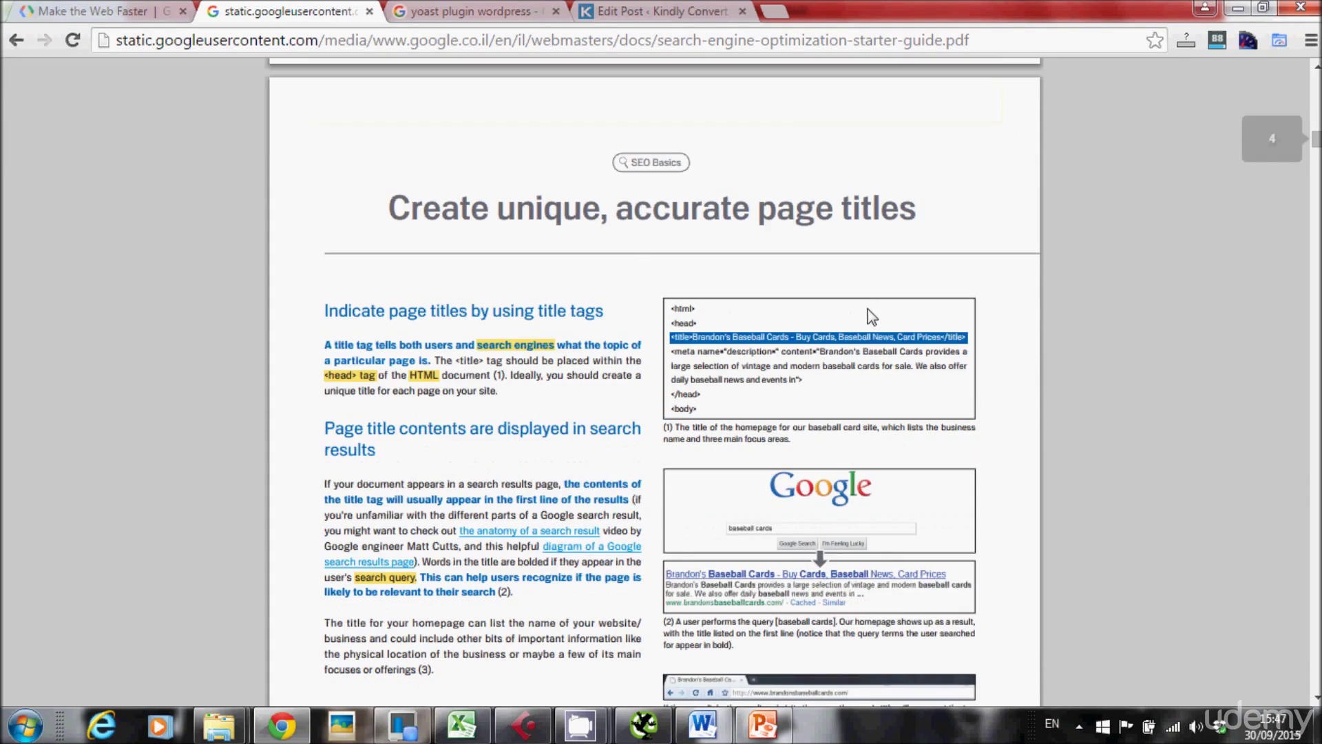
{"action": "key", "text": "ctrl+plus"}
{"action": "key", "text": "ctrl+plus"}
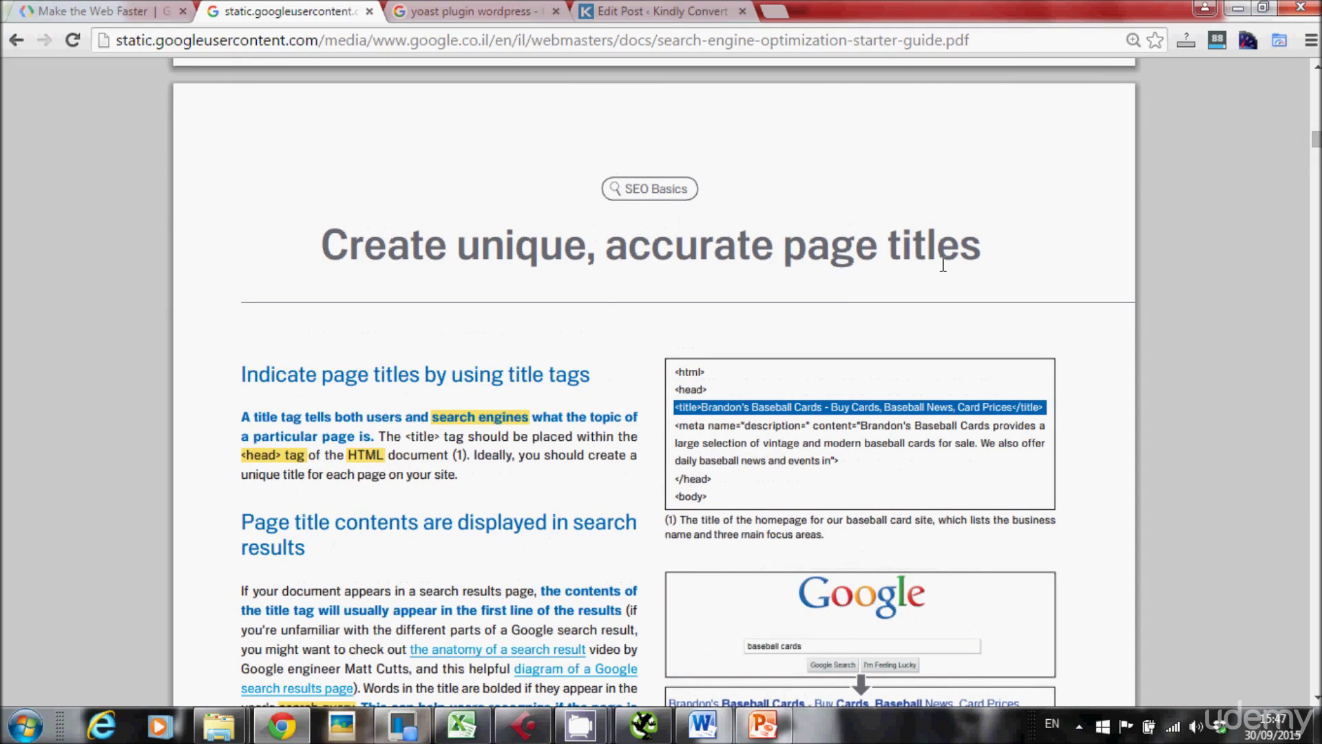
{"action": "scroll", "coordinate": [944, 259], "scroll_direction": "down", "scroll_amount": 1}
{"action": "scroll", "coordinate": [293, 351], "scroll_direction": "down", "scroll_amount": 7}
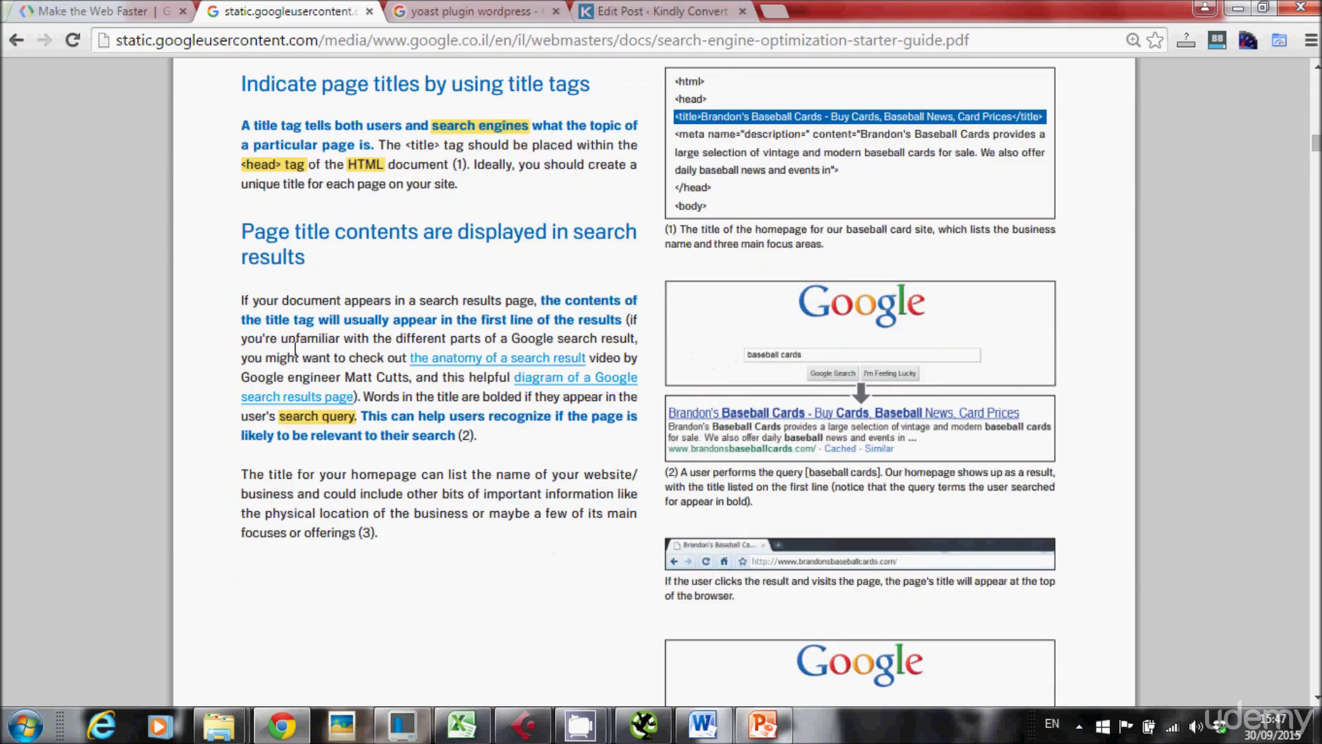
{"action": "scroll", "coordinate": [294, 347], "scroll_direction": "down", "scroll_amount": 6}
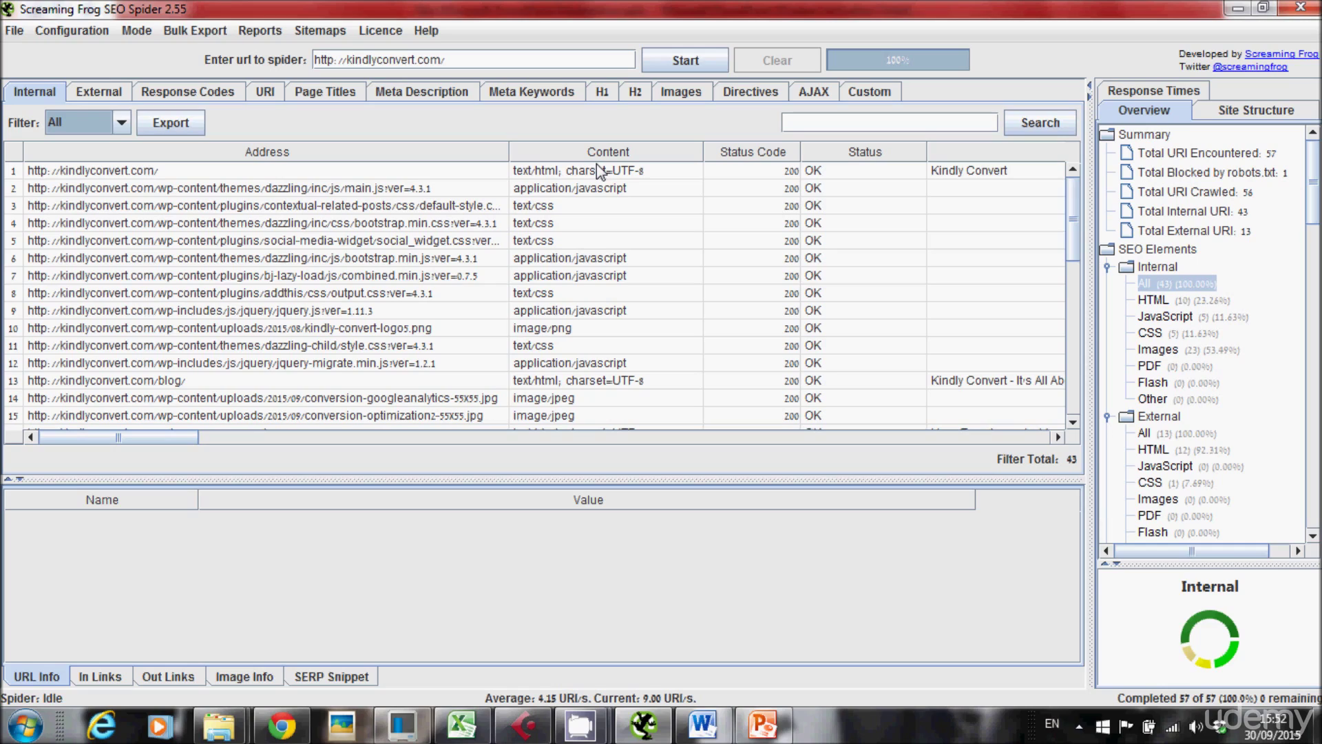
Filter the Internal crawl list to HTML and scroll right to the Title 1 column.
{"action": "left_click", "coordinate": [461, 60]}
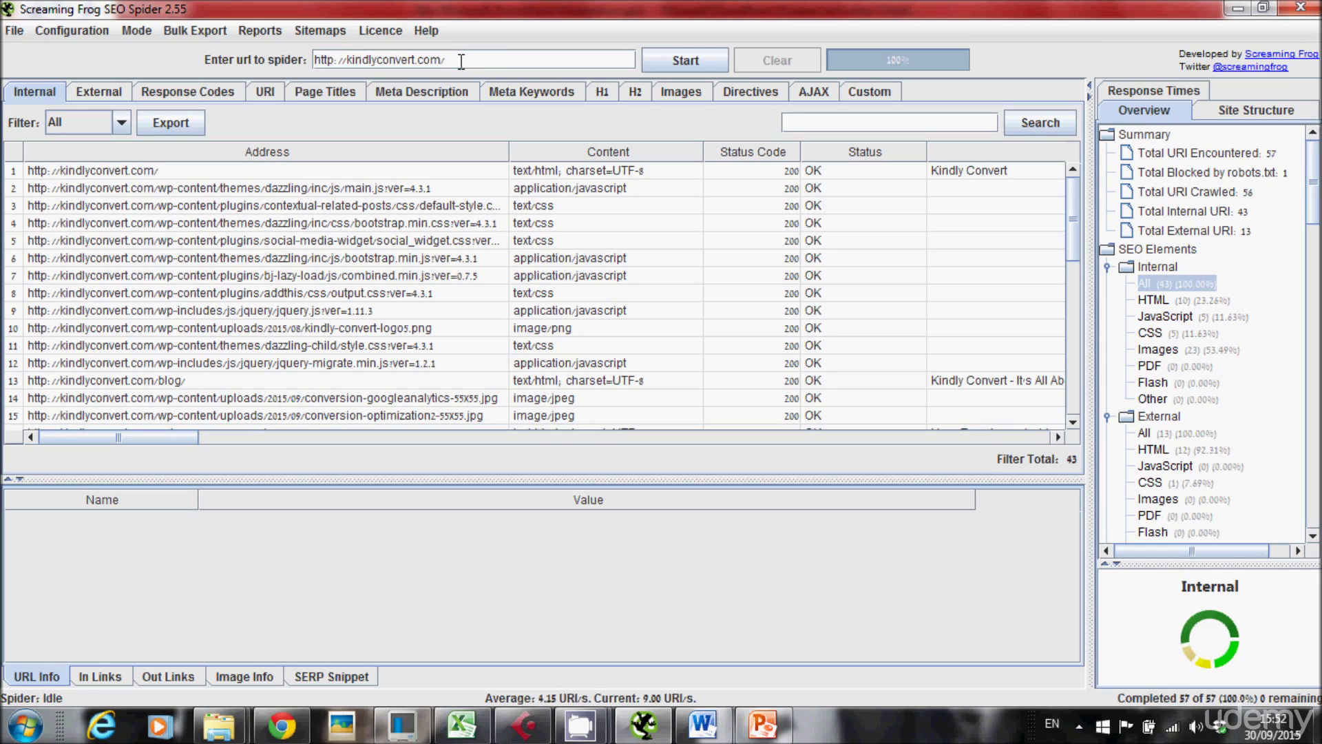
{"action": "triple_click", "coordinate": [440, 60]}
{"action": "left_click", "coordinate": [473, 61]}
{"action": "left_click", "coordinate": [121, 123]}
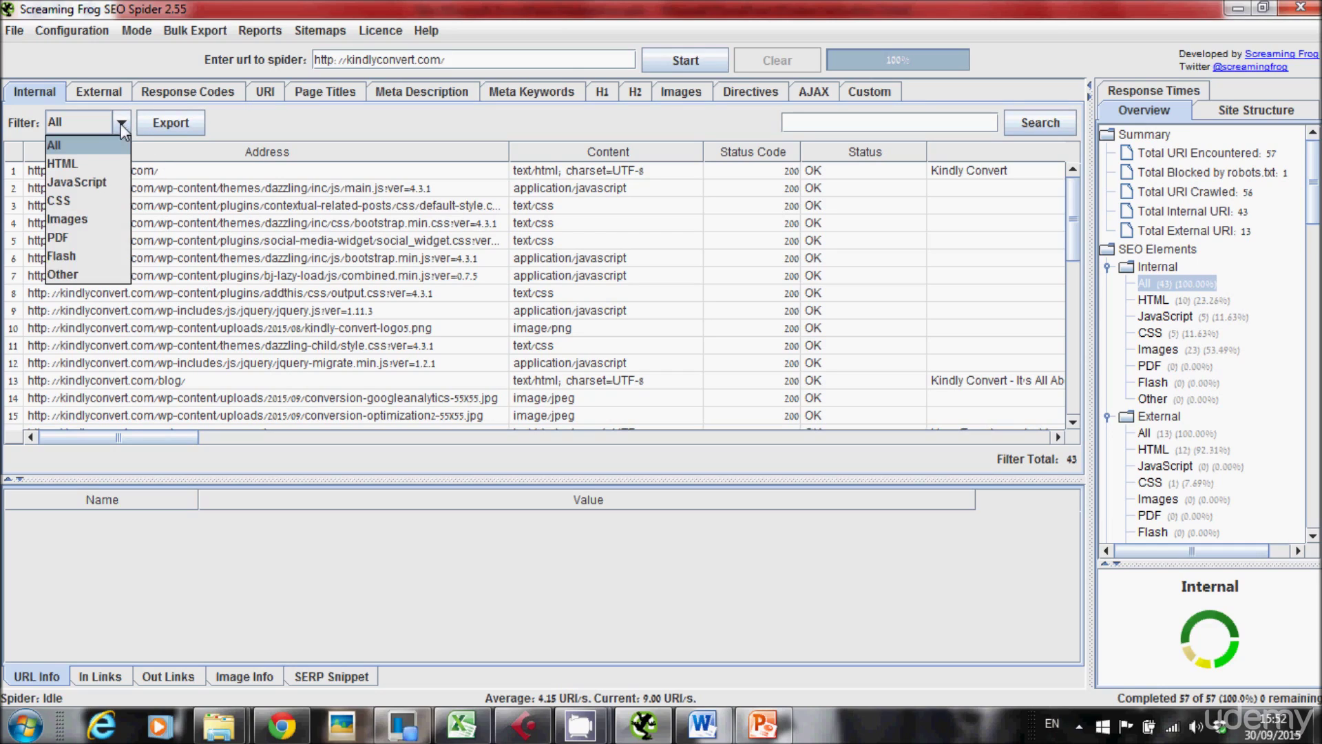
{"action": "left_click", "coordinate": [84, 164]}
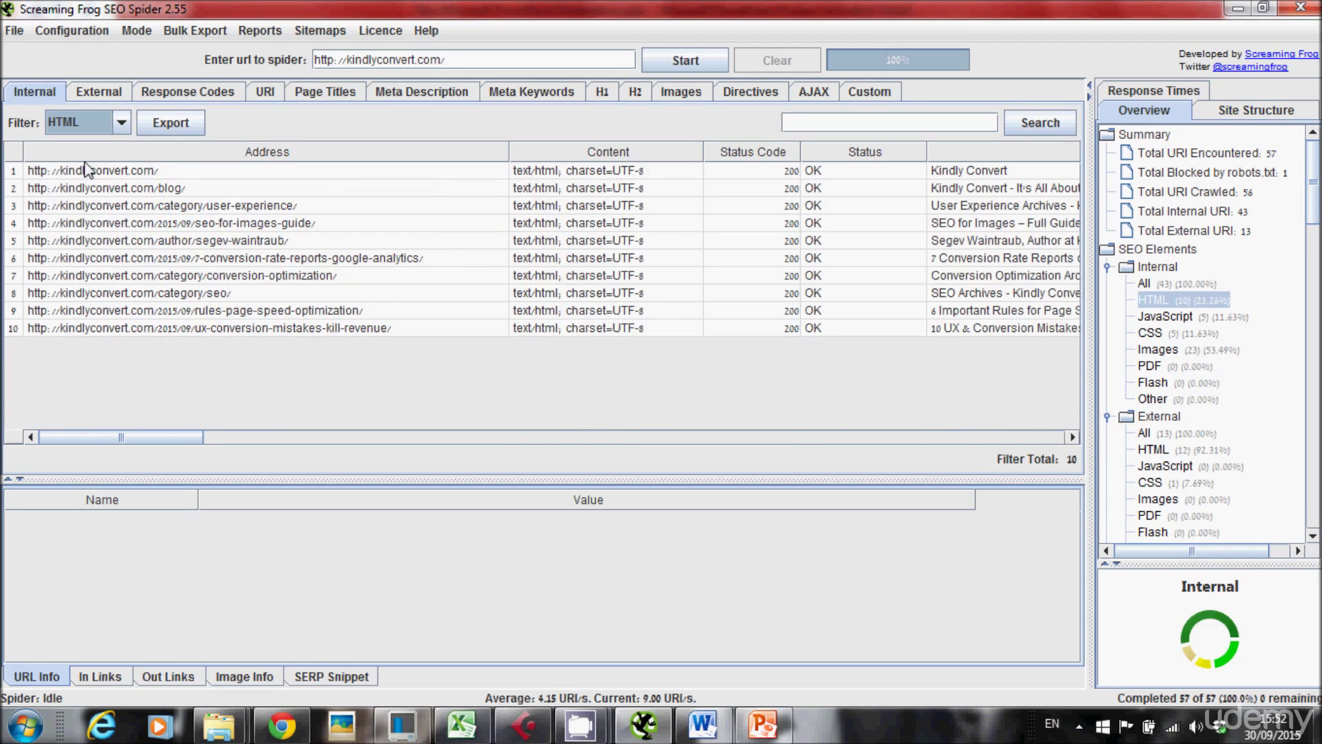
{"action": "left_click_drag", "start_coordinate": [123, 435], "coordinate": [167, 437]}
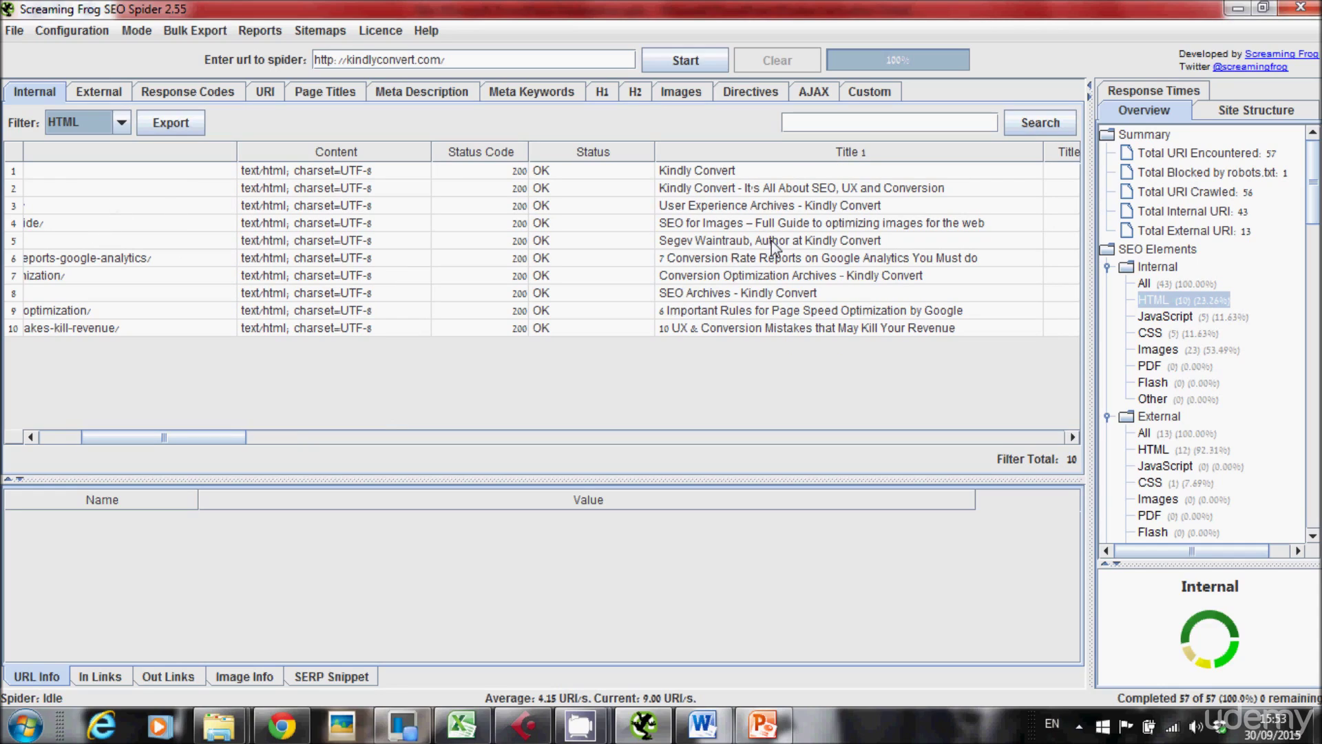
Sort the HTML pages by Title 1 descending, check Title 1 Length, then return to Chrome.
{"action": "left_click", "coordinate": [858, 154]}
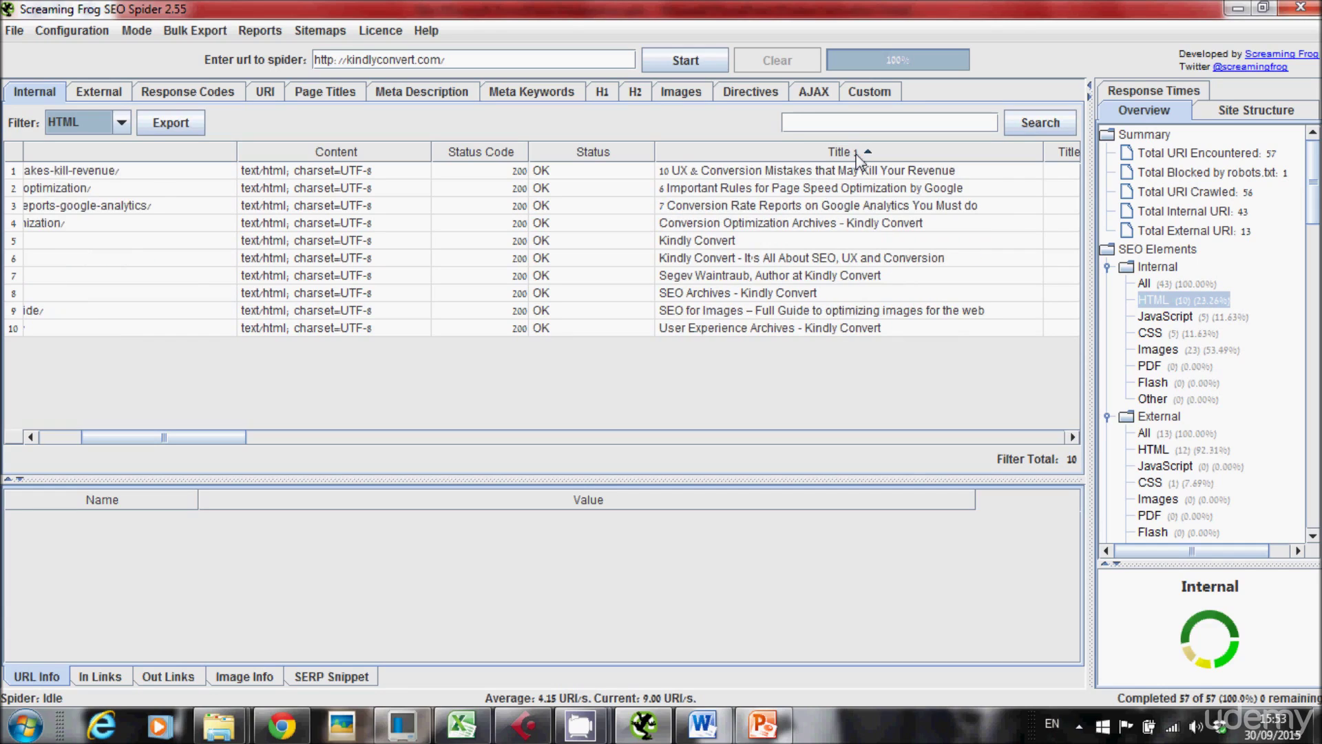
{"action": "left_click", "coordinate": [857, 154]}
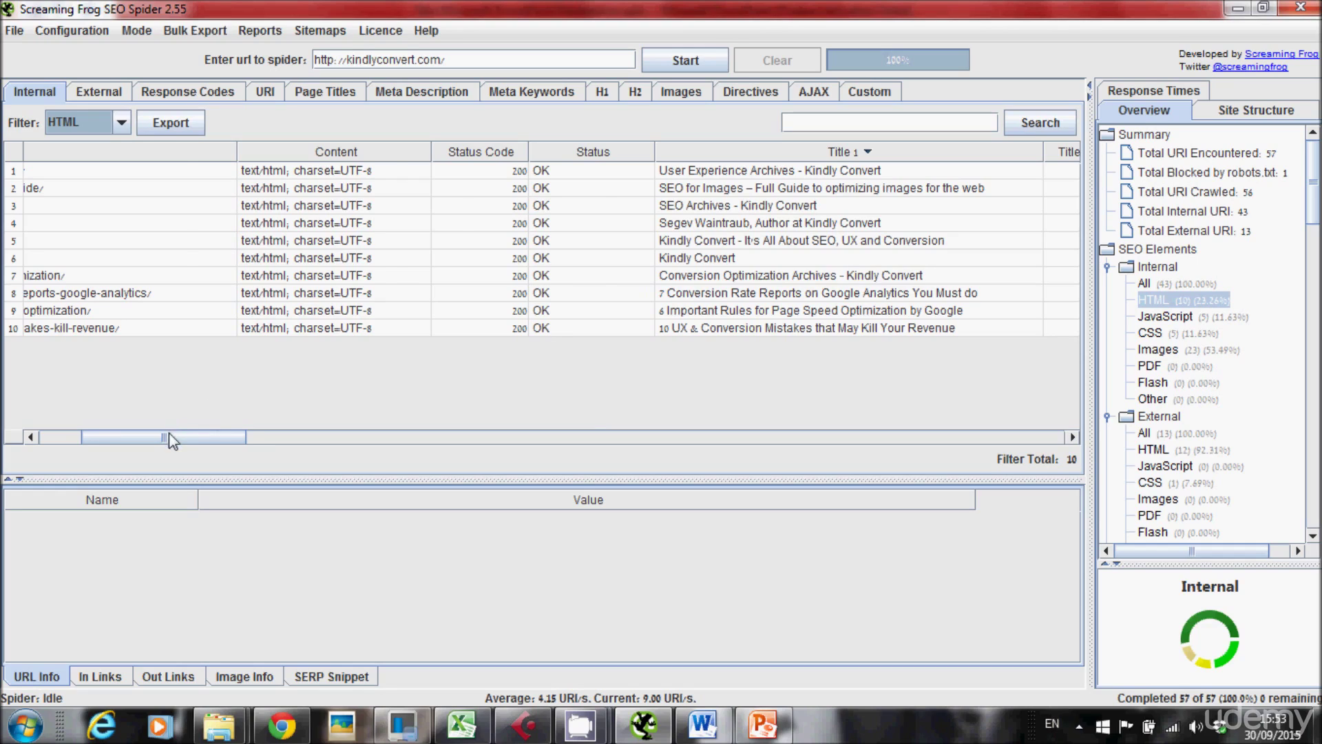
{"action": "left_click_drag", "start_coordinate": [172, 438], "coordinate": [189, 444]}
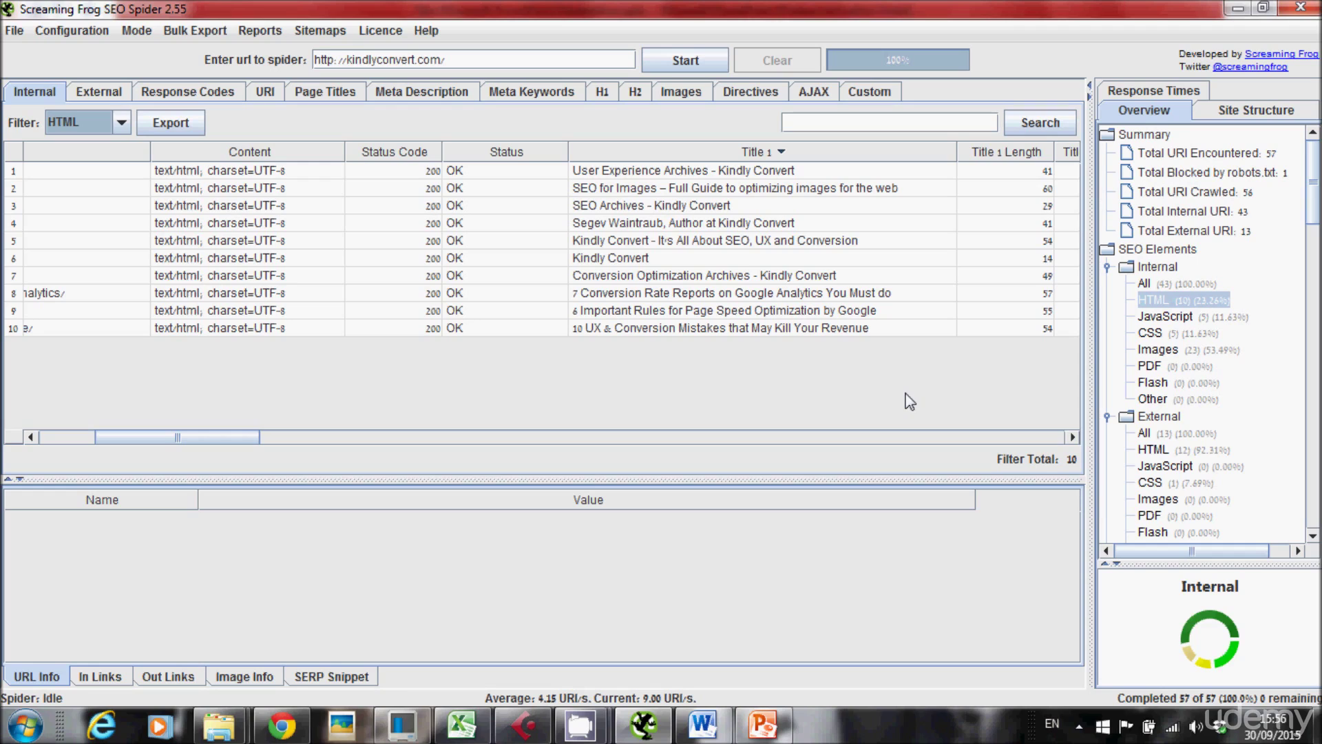
{"action": "left_click", "coordinate": [283, 725]}
Move from the Starter Guide PDF through the Yoast search results to the Kindly Convert Edit Post tab.
{"action": "key", "text": "ctrl+shift+Tab"}
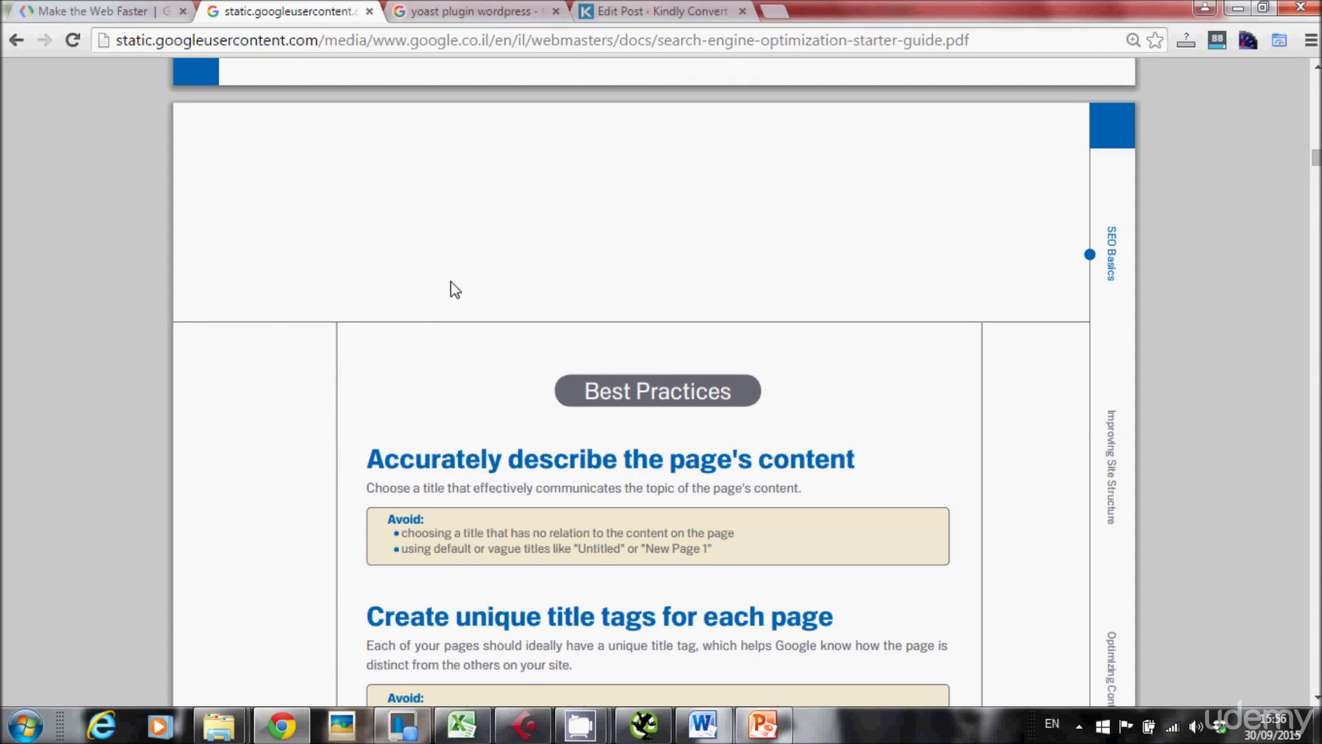
{"action": "left_click", "coordinate": [464, 11]}
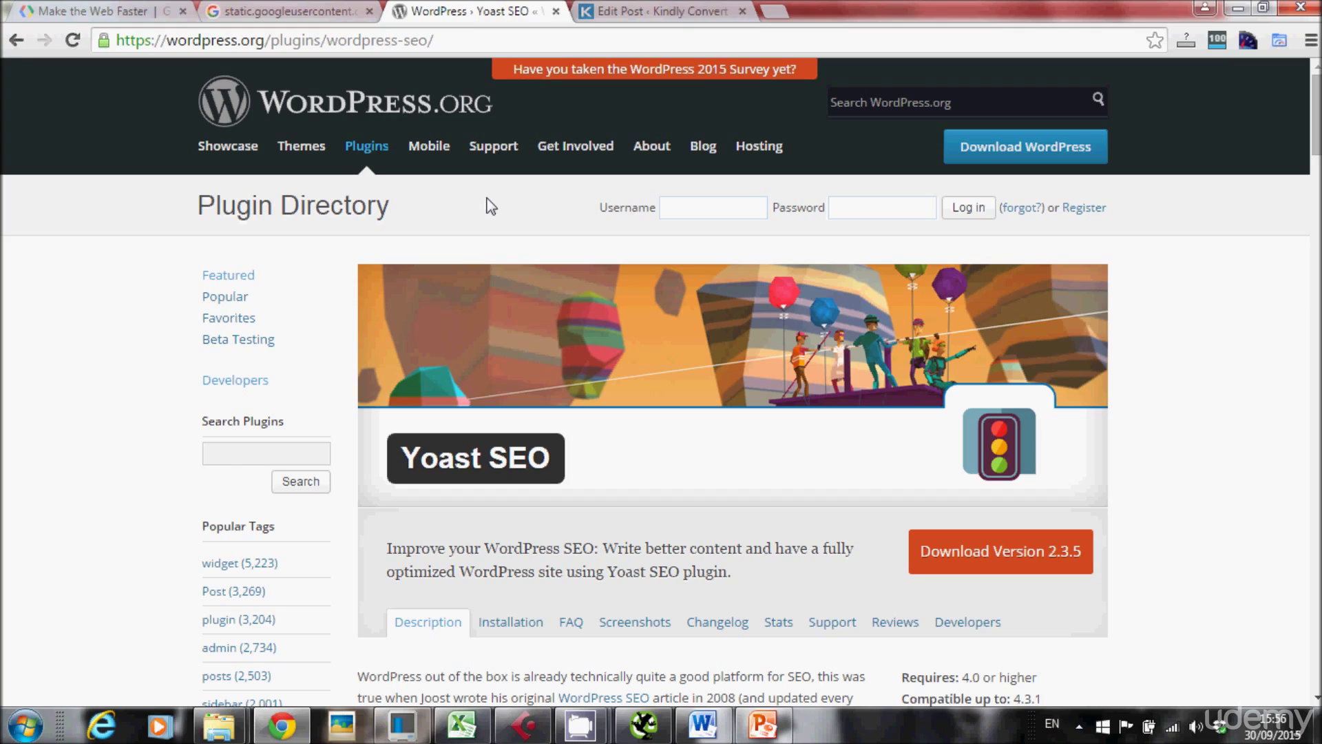
{"action": "left_click", "coordinate": [661, 12]}
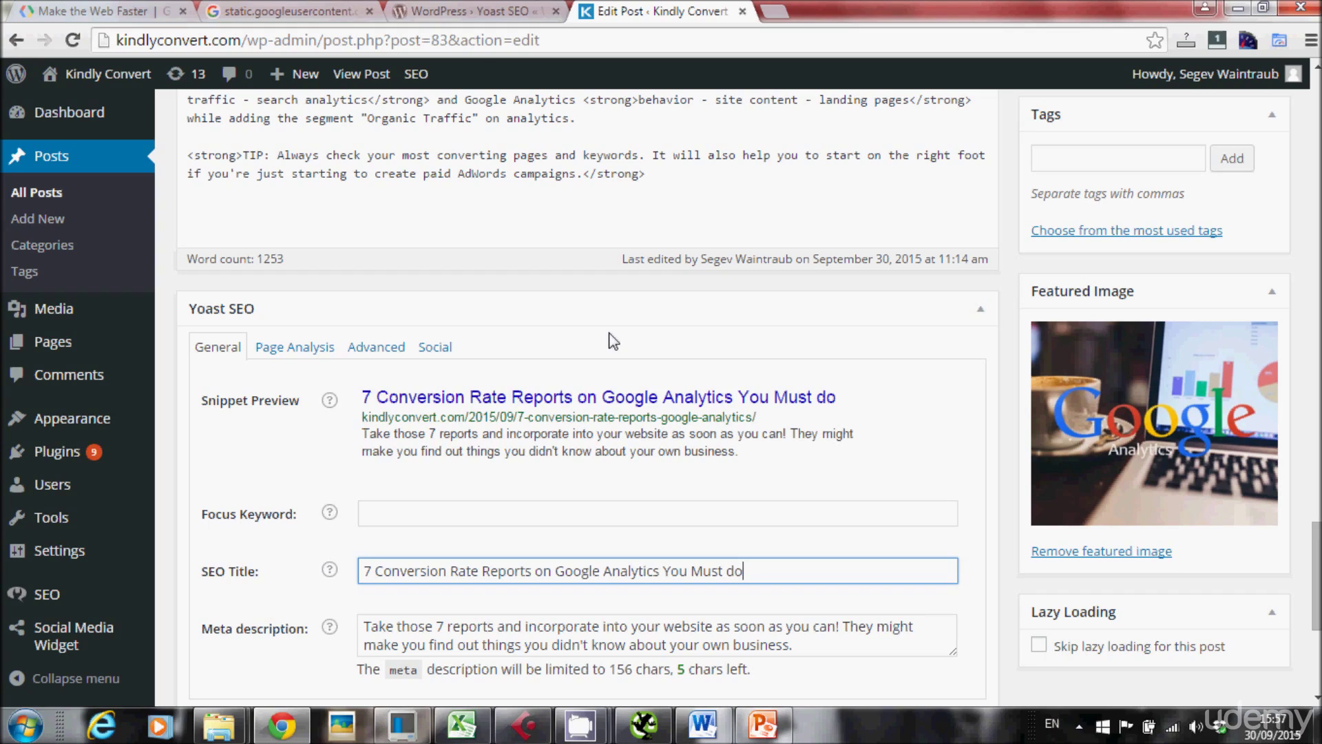
Delete the custom text from the Yoast SEO Title field so only the default placeholder remains.
{"action": "scroll", "coordinate": [838, 476], "scroll_direction": "down", "scroll_amount": 2}
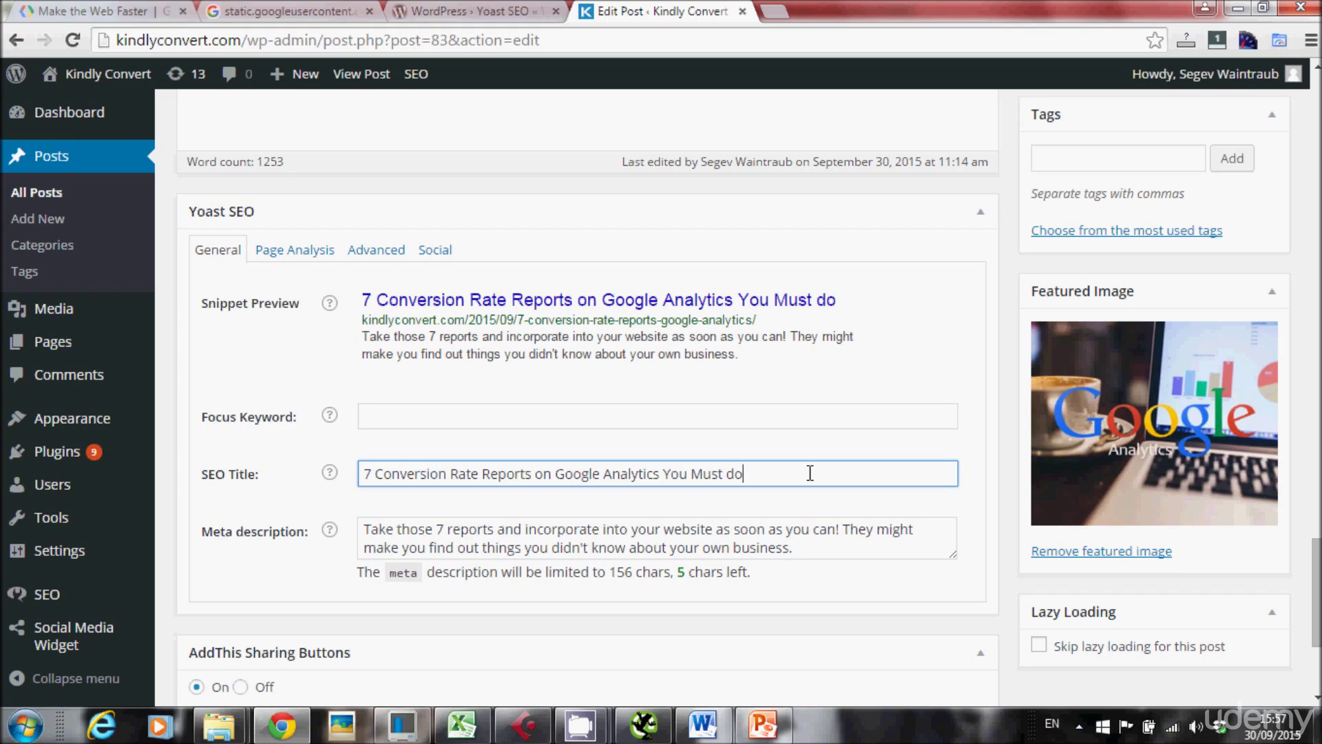
{"action": "left_click_drag", "start_coordinate": [783, 475], "coordinate": [340, 482]}
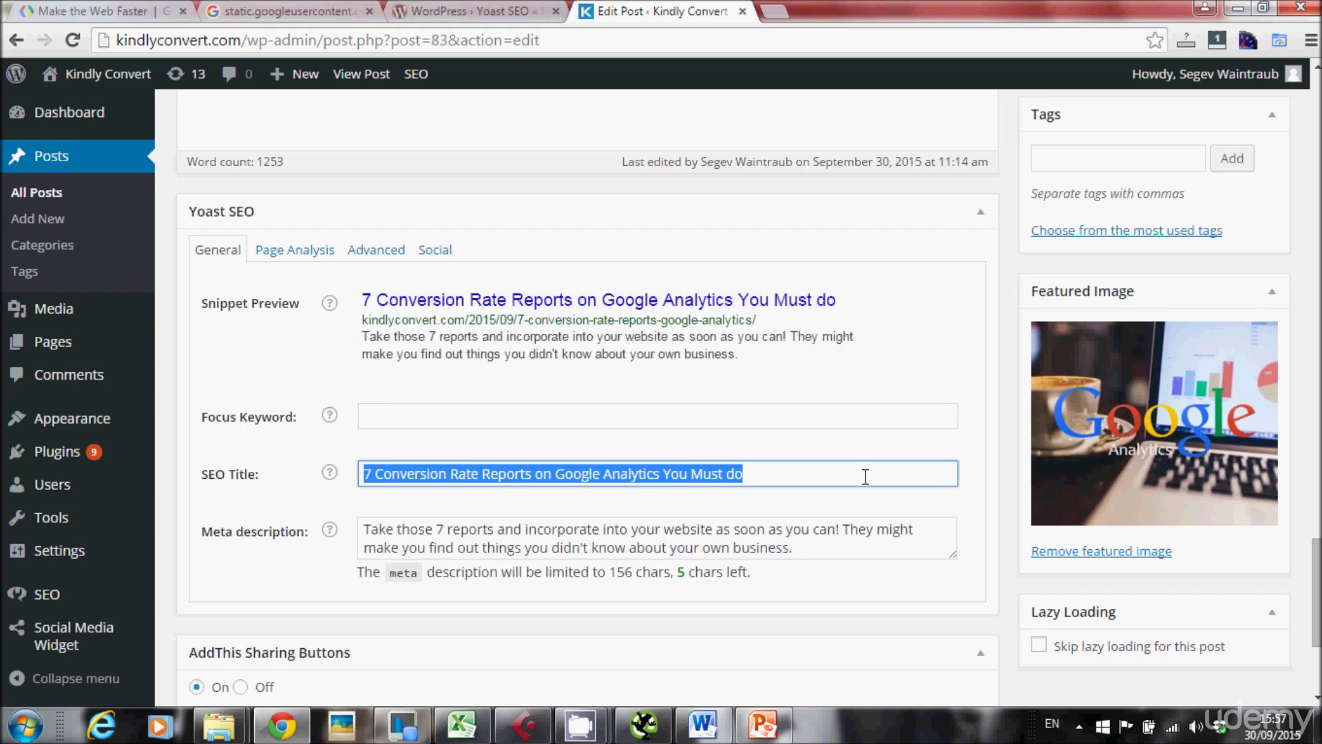
{"action": "key", "text": "BackSpace"}
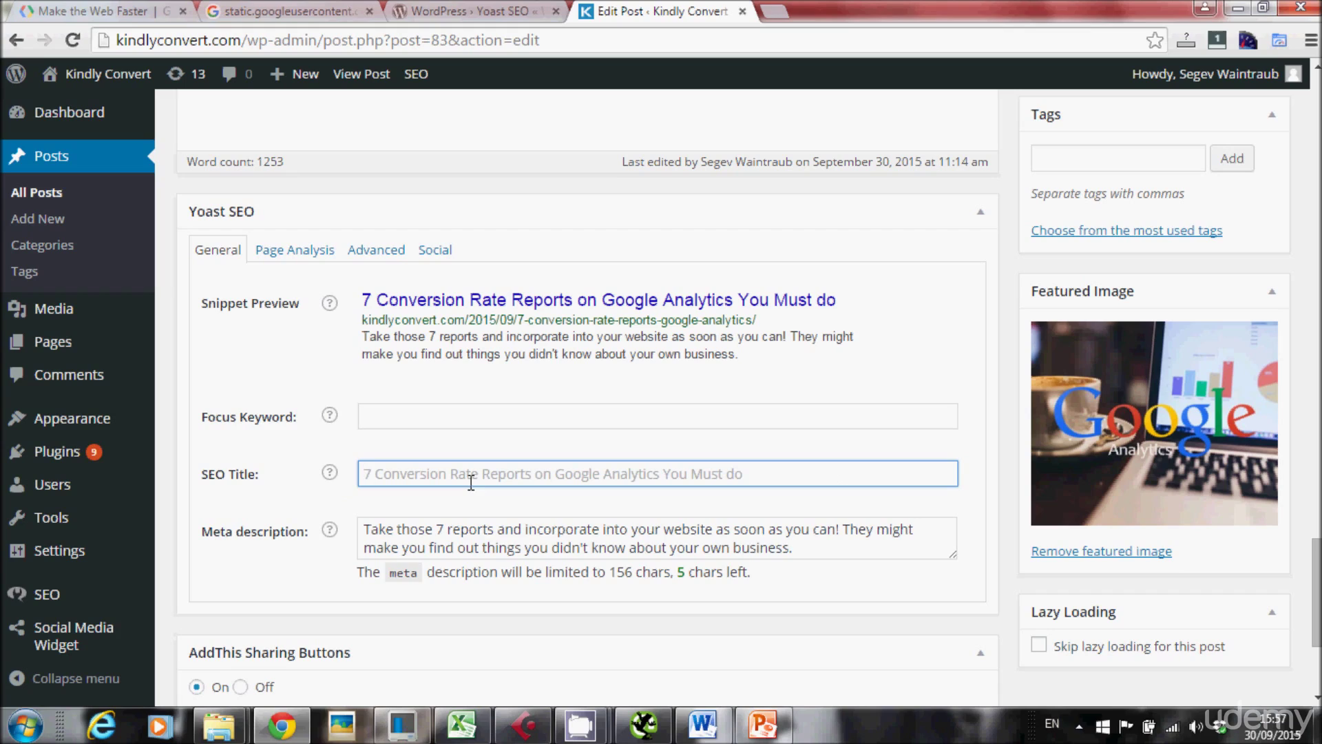